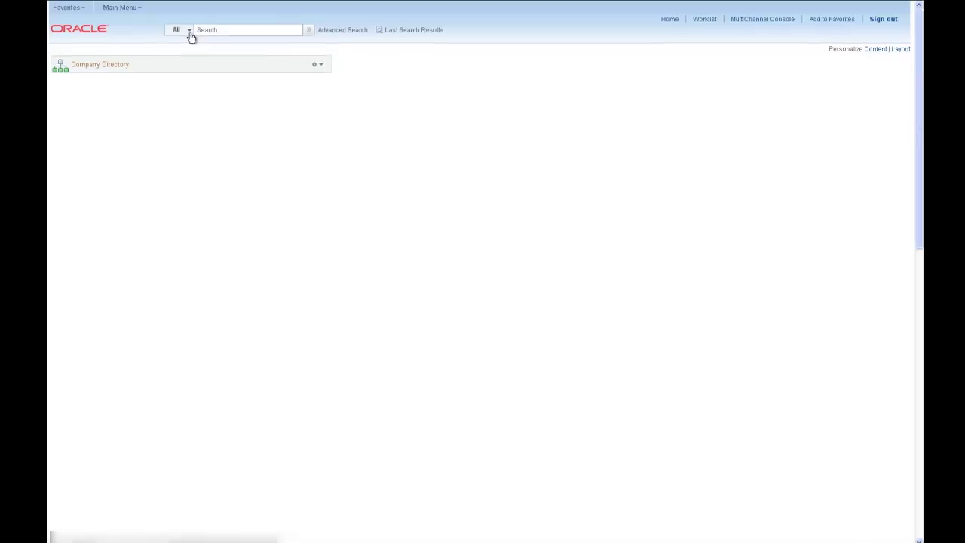
Run a blank global search with the category left at All, returning 126599 matches.
click(191, 35)
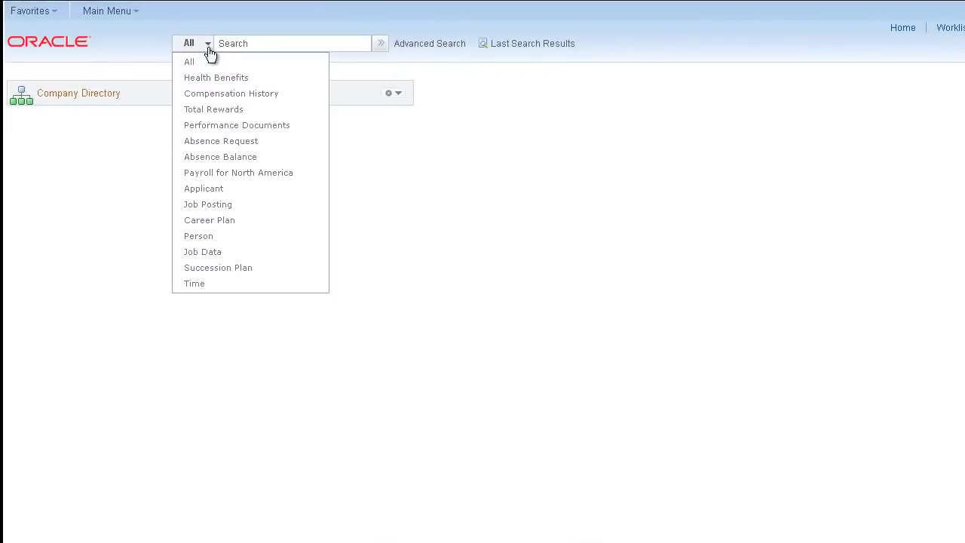
click(201, 61)
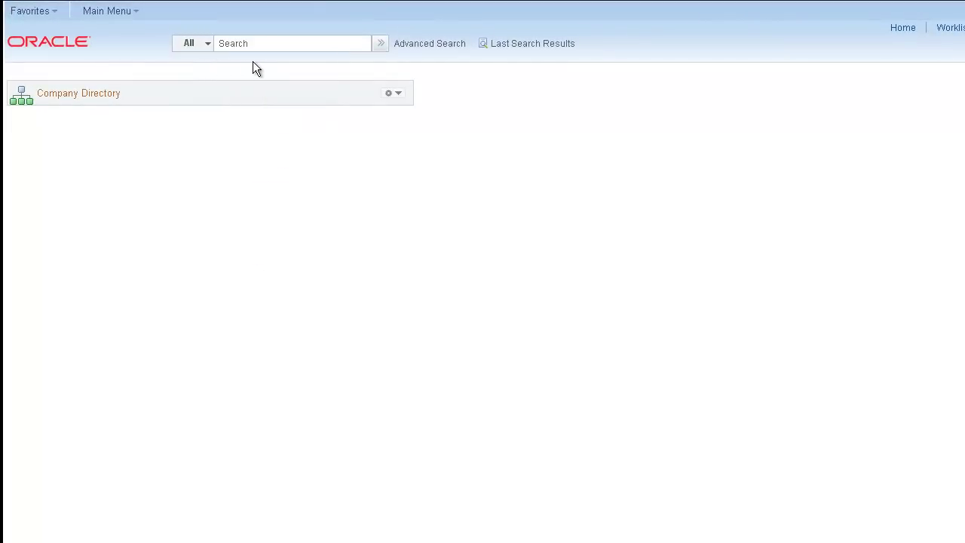
click(379, 47)
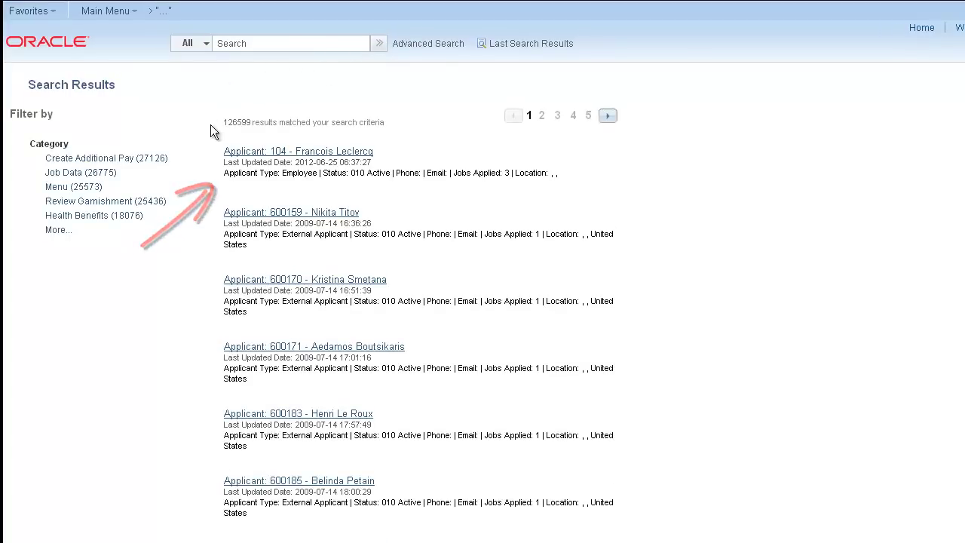
Filter results to the Compensation History category (81) and Indirect Reports, leaving 69 matches.
click(59, 233)
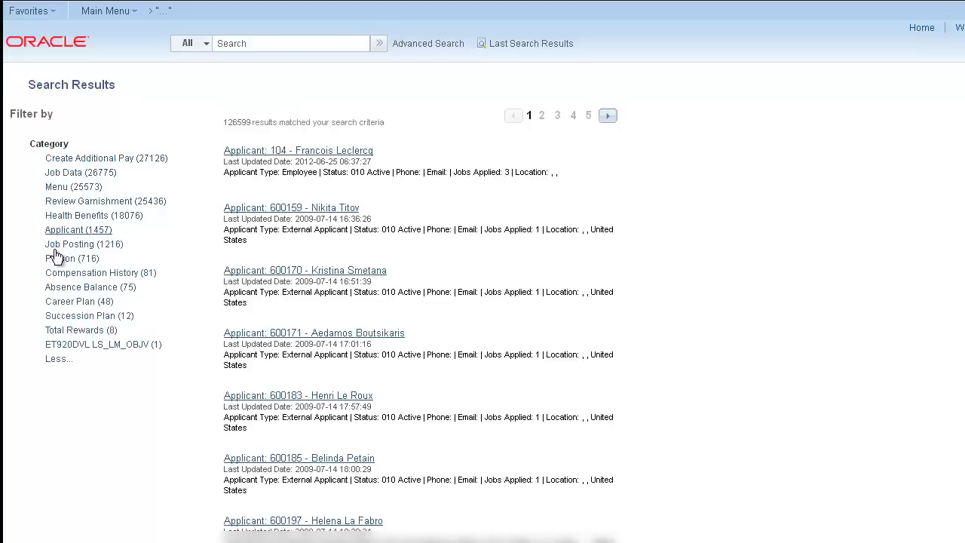
click(64, 273)
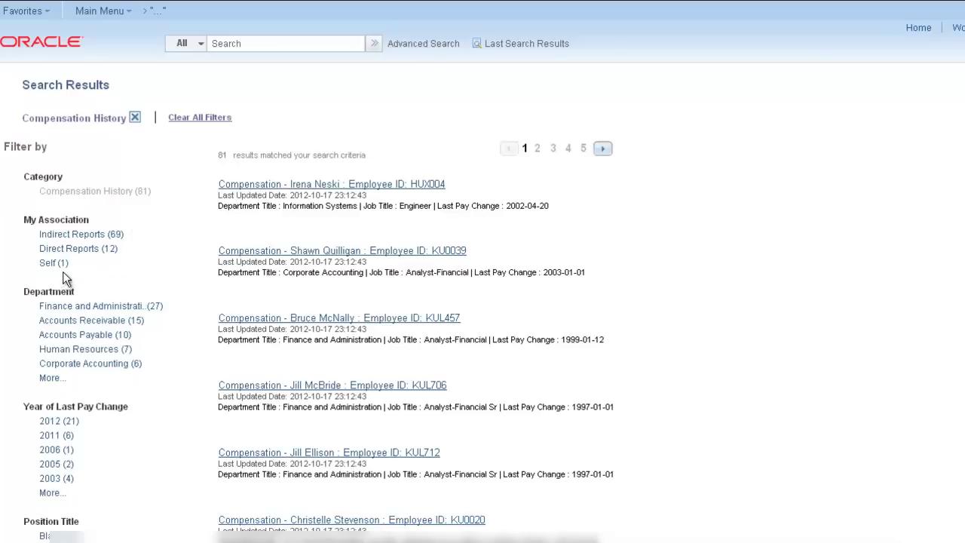
click(68, 235)
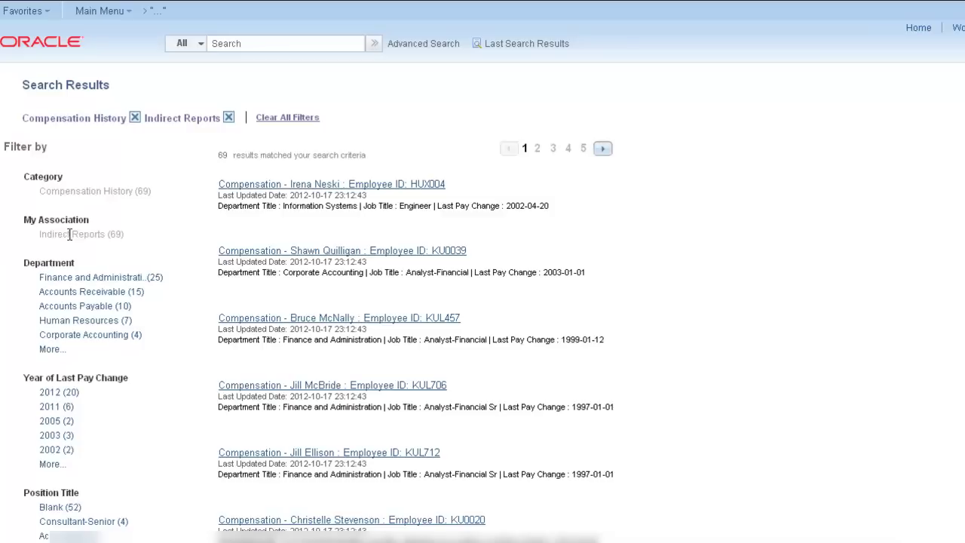
click(223, 193)
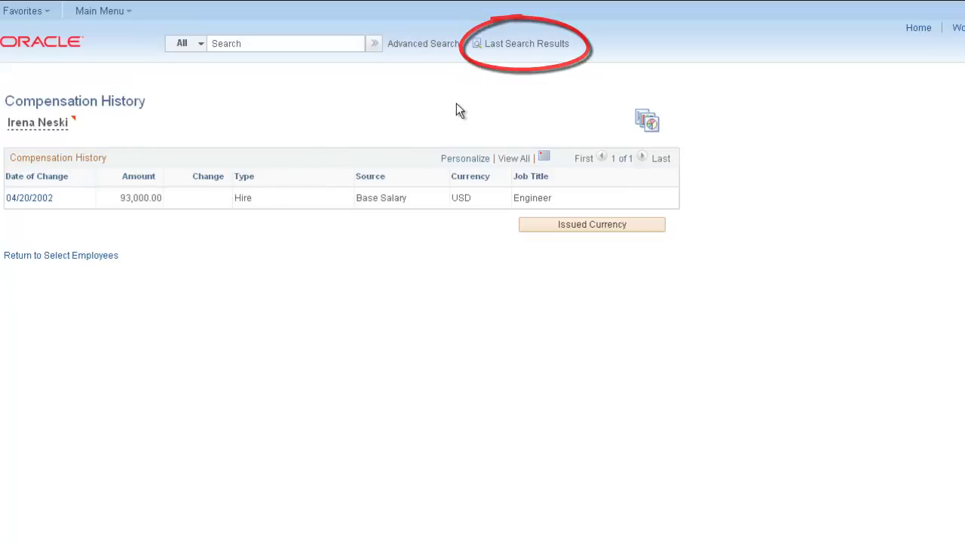
click(535, 46)
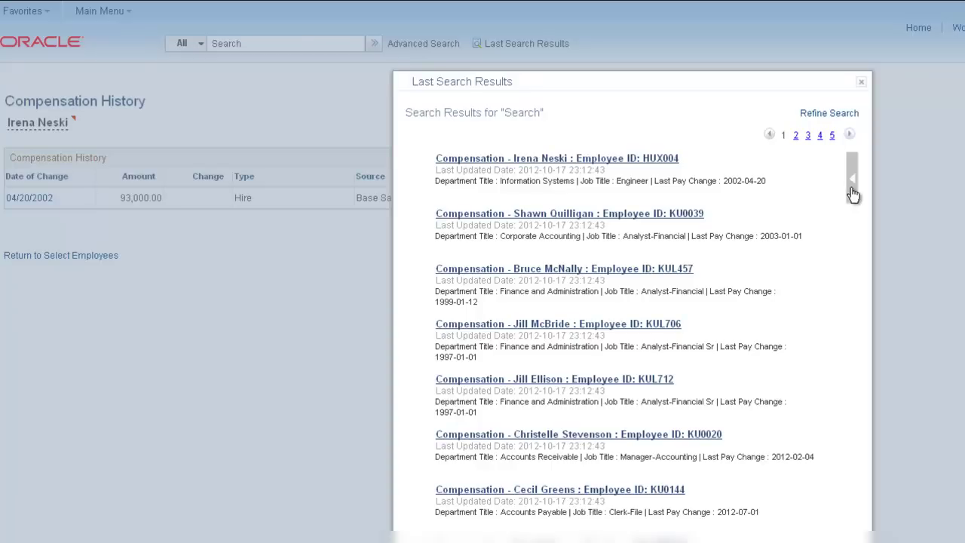
mouse_move(852, 189)
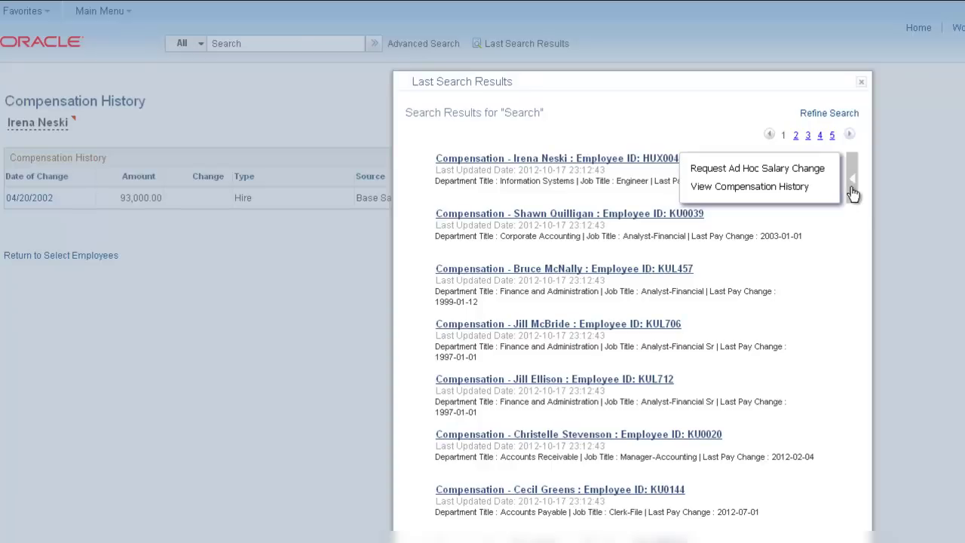
click(839, 115)
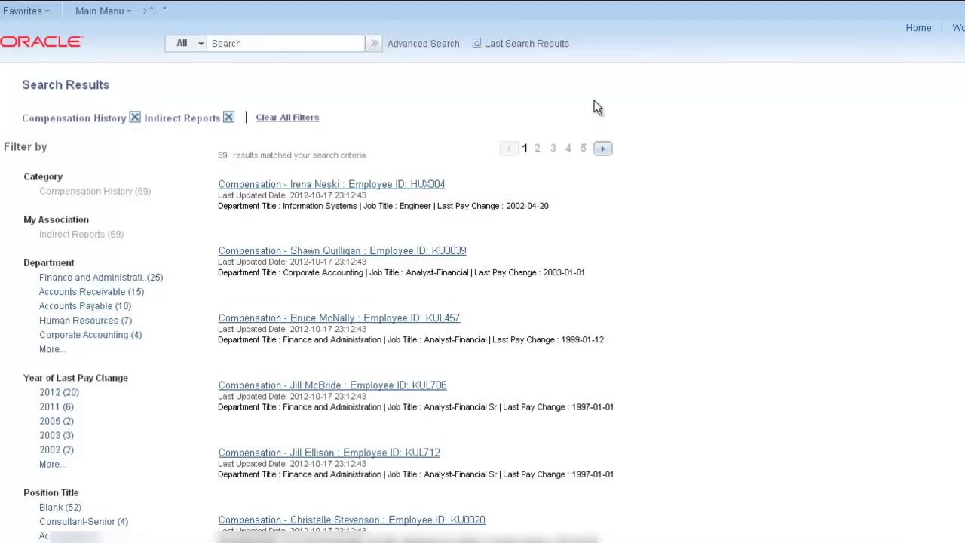
Drop Indirect Reports, narrow to Self, view its related actions, then clear all filters.
click(228, 118)
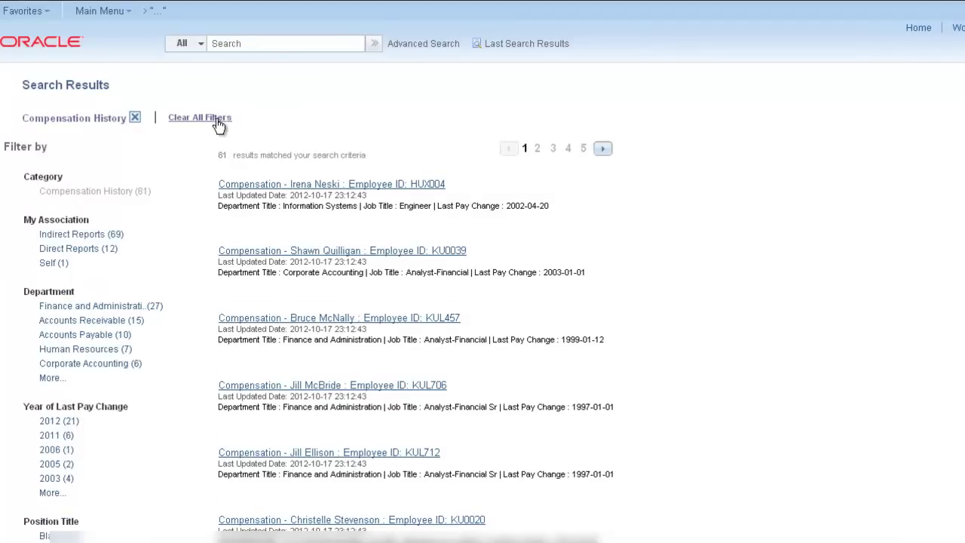
click(51, 263)
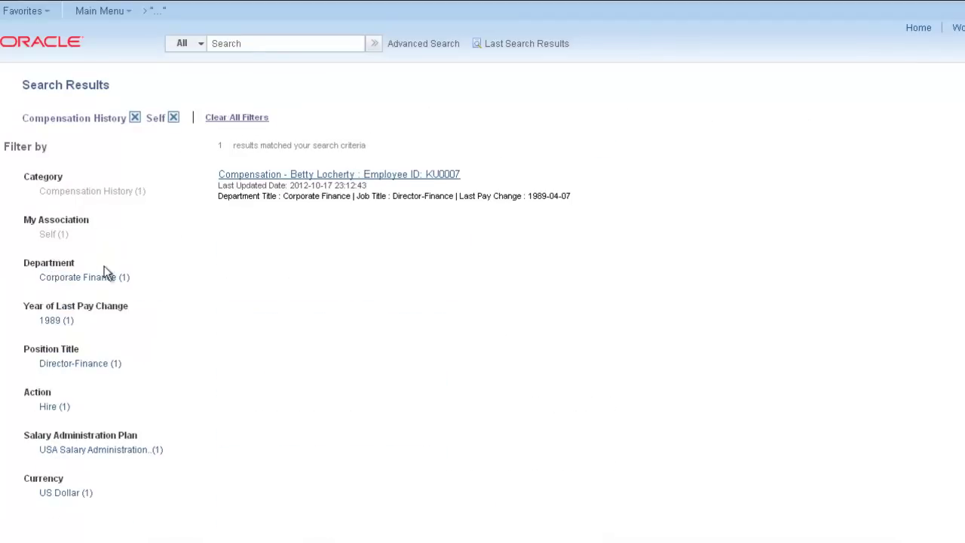
click(626, 191)
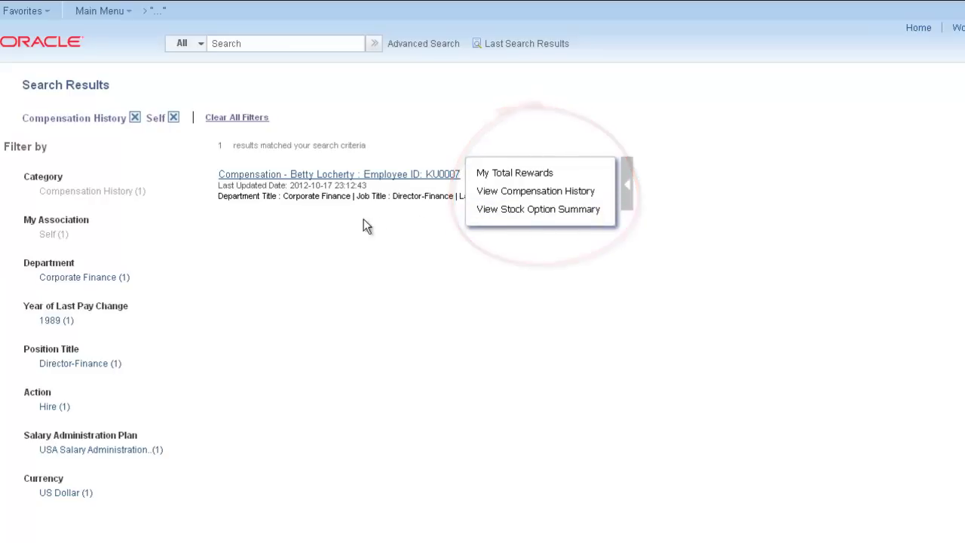
click(135, 119)
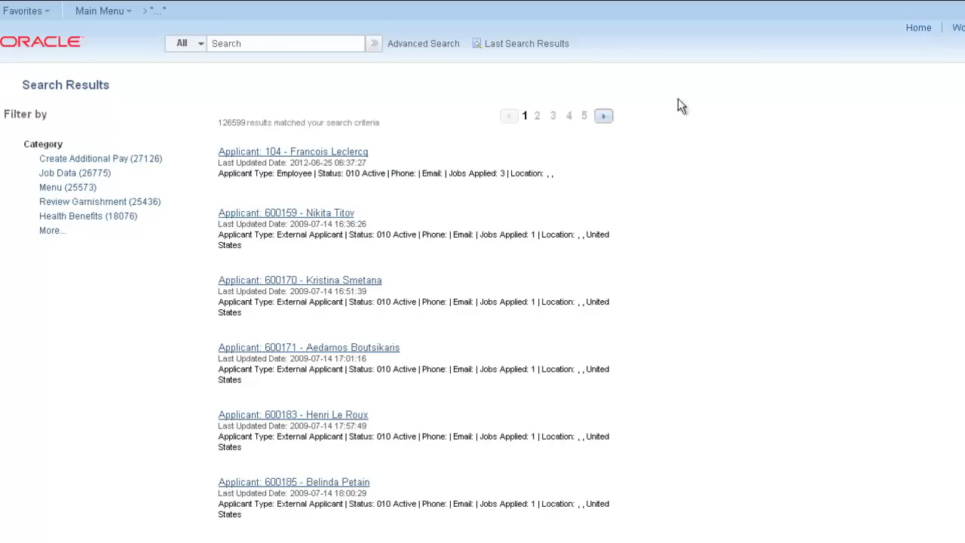
Go home, then open View Compensation History from the menu and view a listed report's history.
click(917, 28)
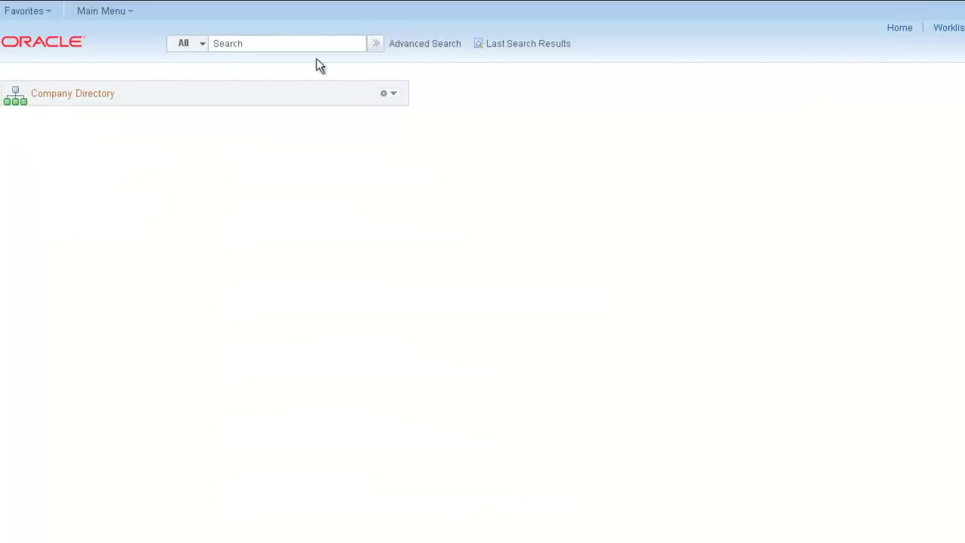
click(128, 15)
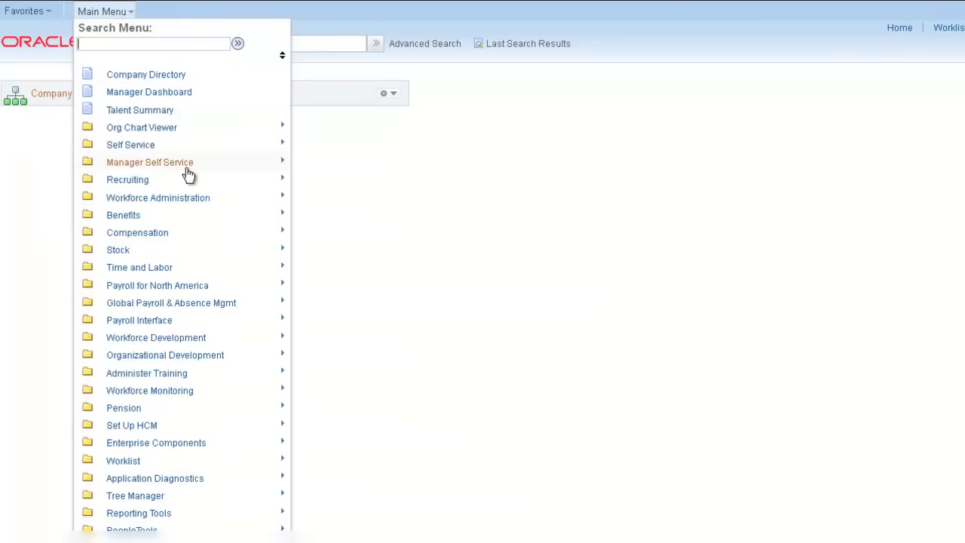
mouse_move(213, 175)
mouse_move(336, 211)
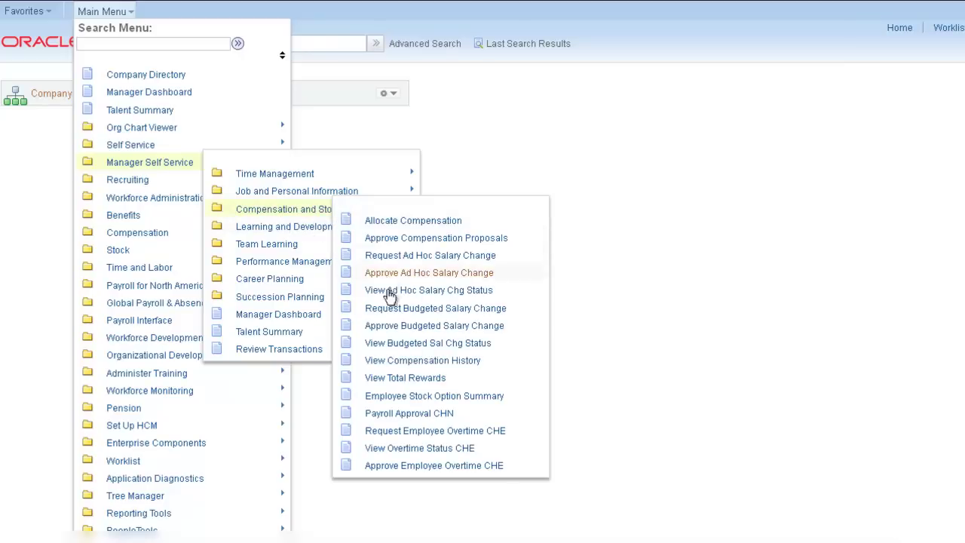
click(452, 367)
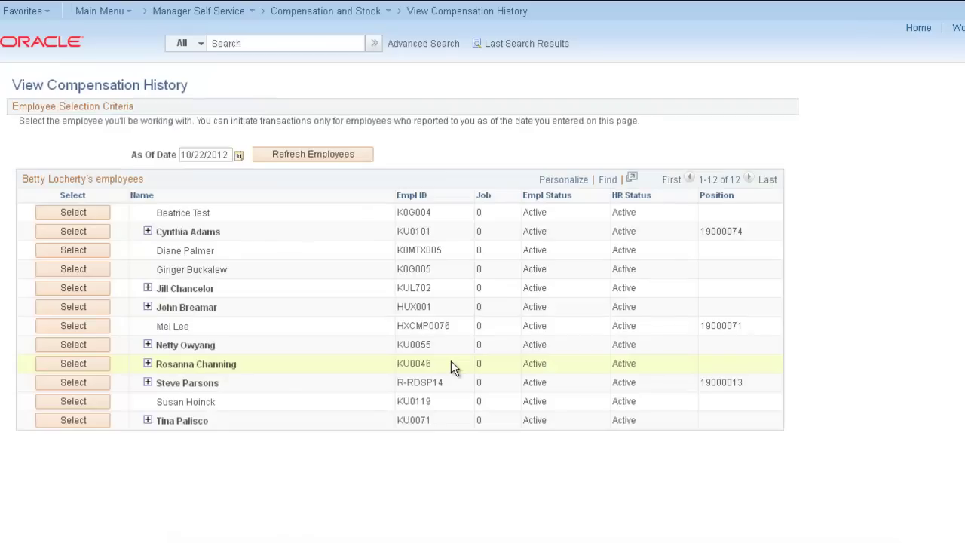
click(147, 234)
click(99, 250)
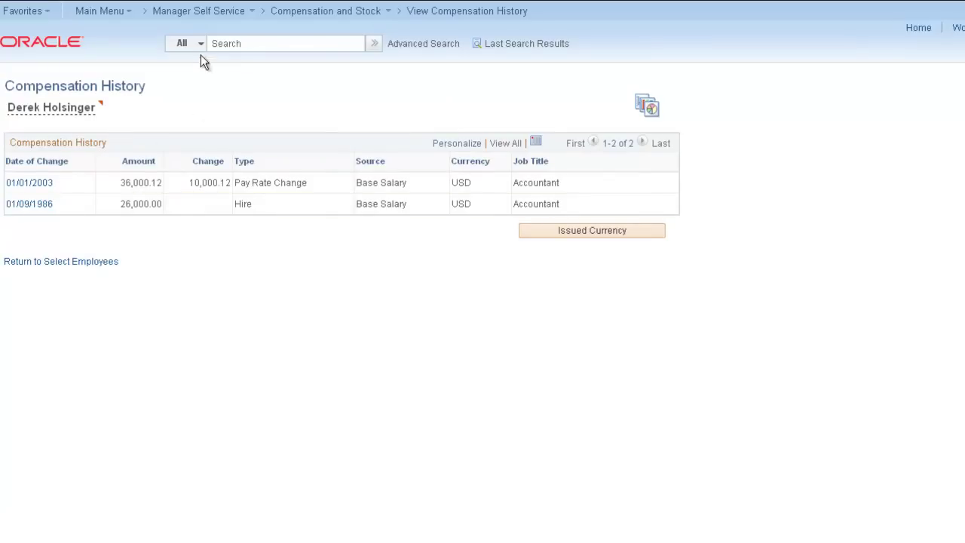
Search the Compensation History category for an employee's name, open their record, and return home.
click(201, 48)
click(204, 93)
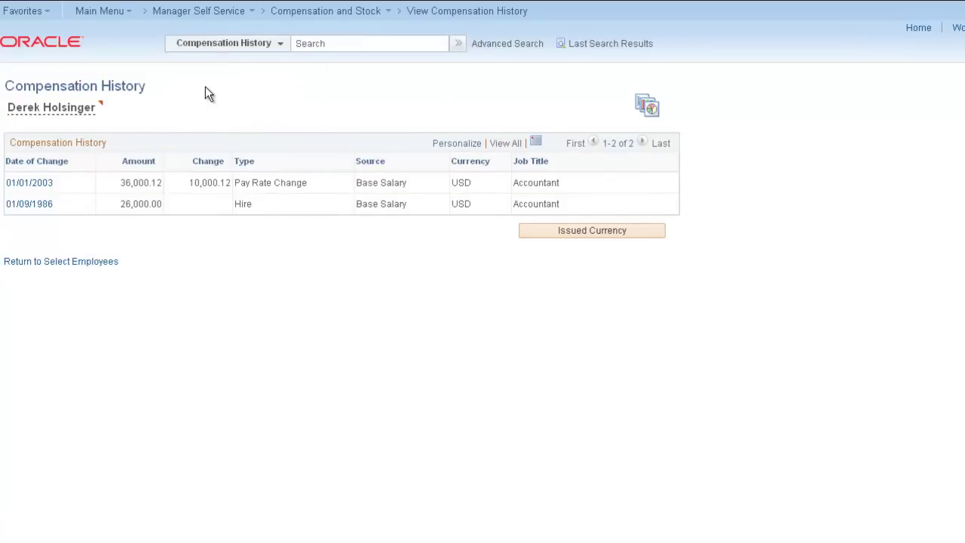
click(298, 44)
text(Derek)
click(455, 49)
click(444, 145)
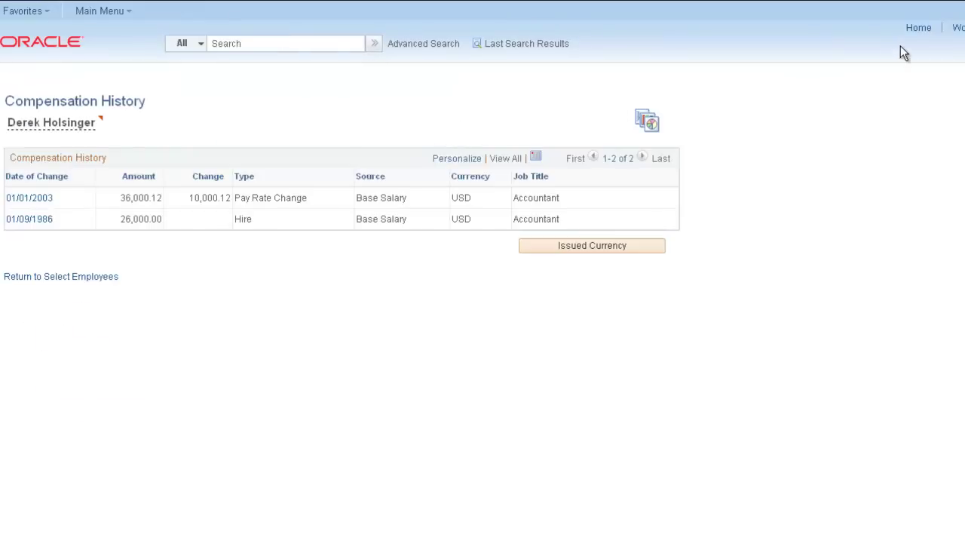
click(916, 28)
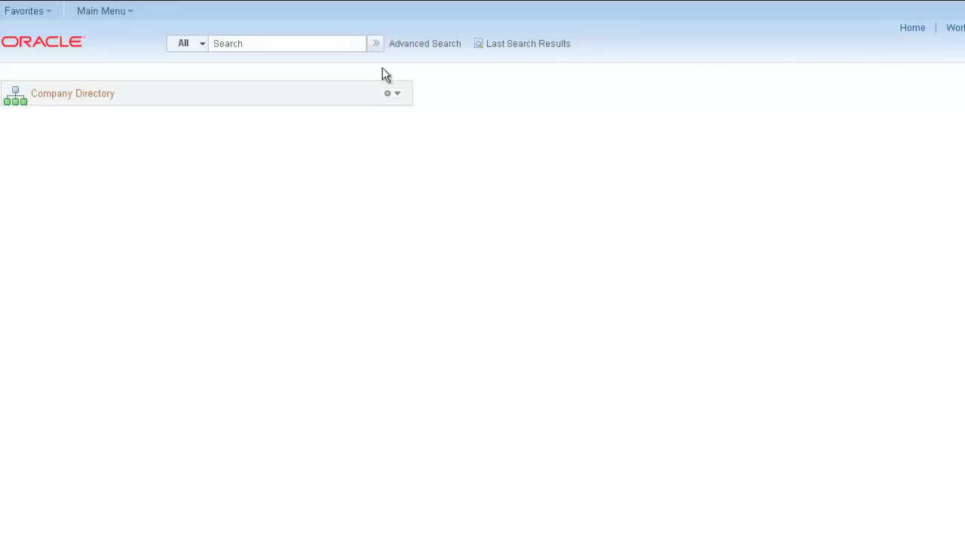
Search the Learning category to list 164 courses in Find Learning, then reset the category to All.
click(202, 46)
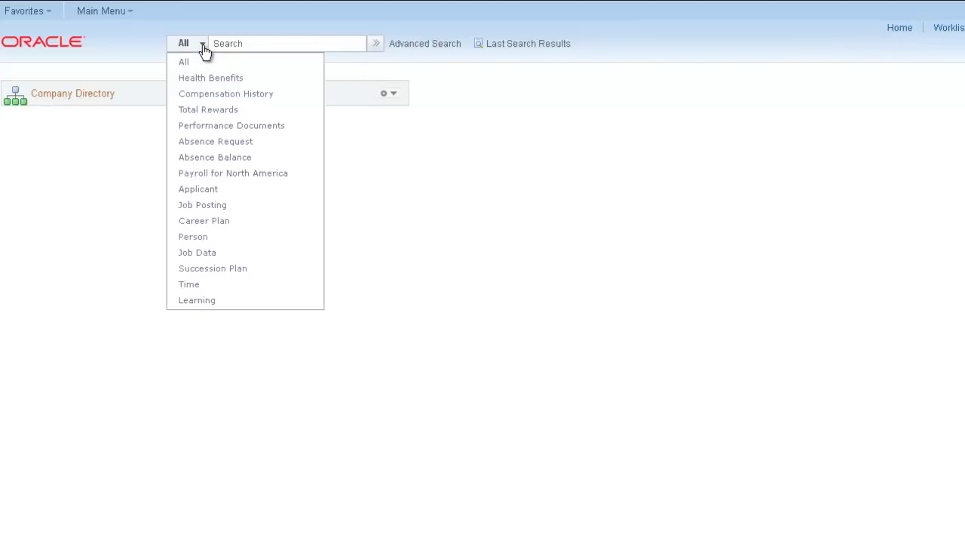
click(201, 301)
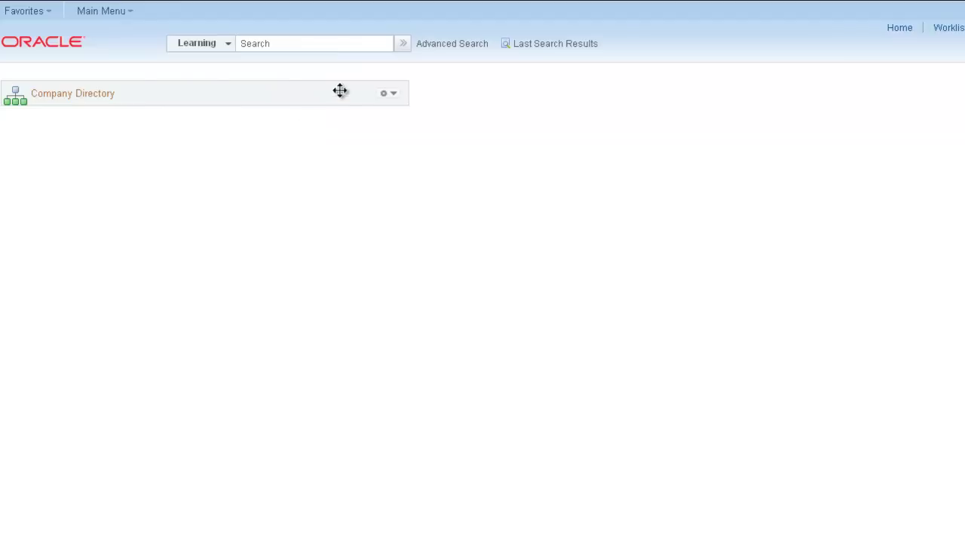
click(402, 45)
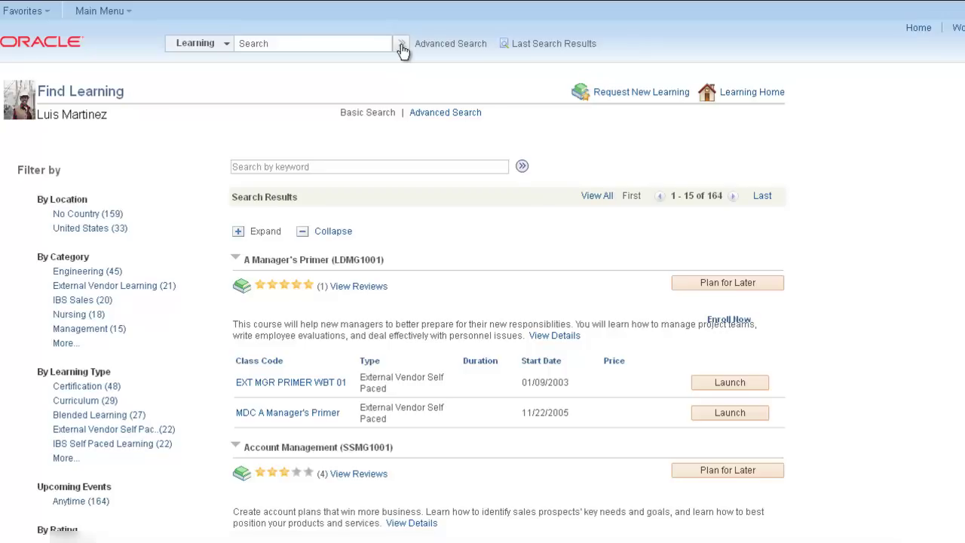
click(226, 44)
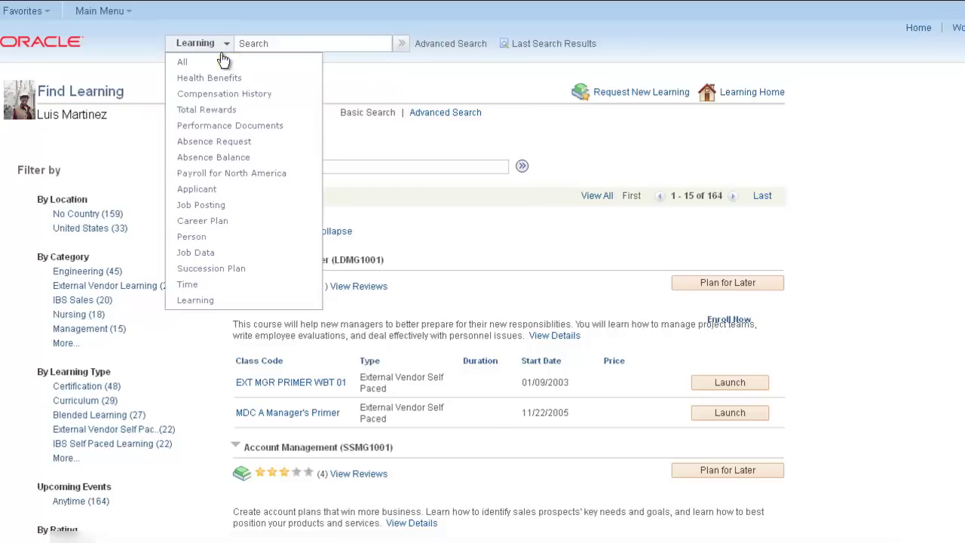
click(215, 72)
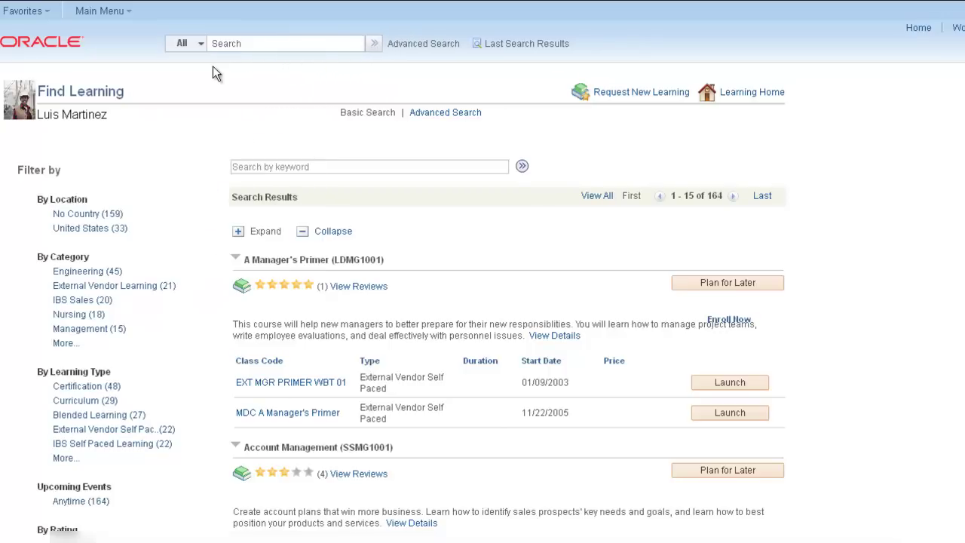
Run an all-category search and filter the results to the 697 applicants.
click(373, 50)
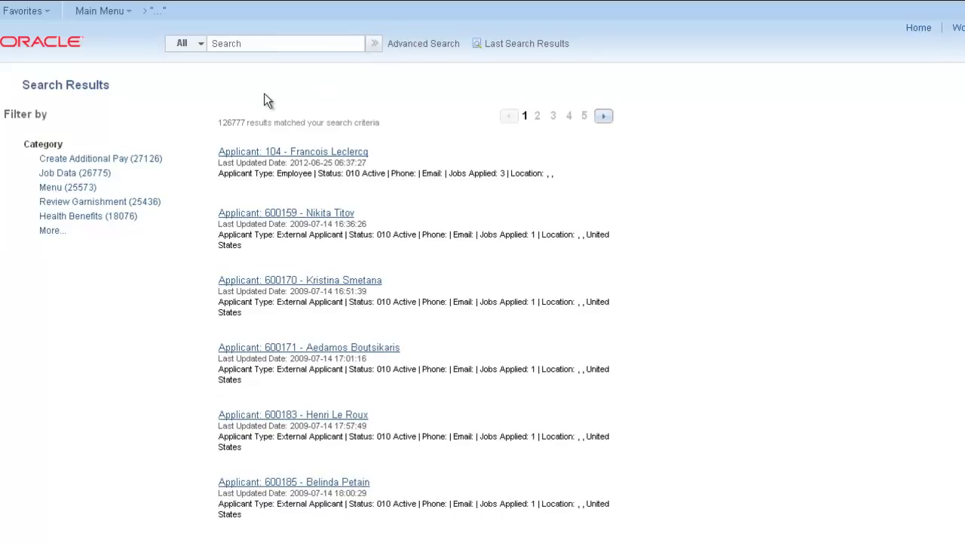
click(53, 231)
click(56, 232)
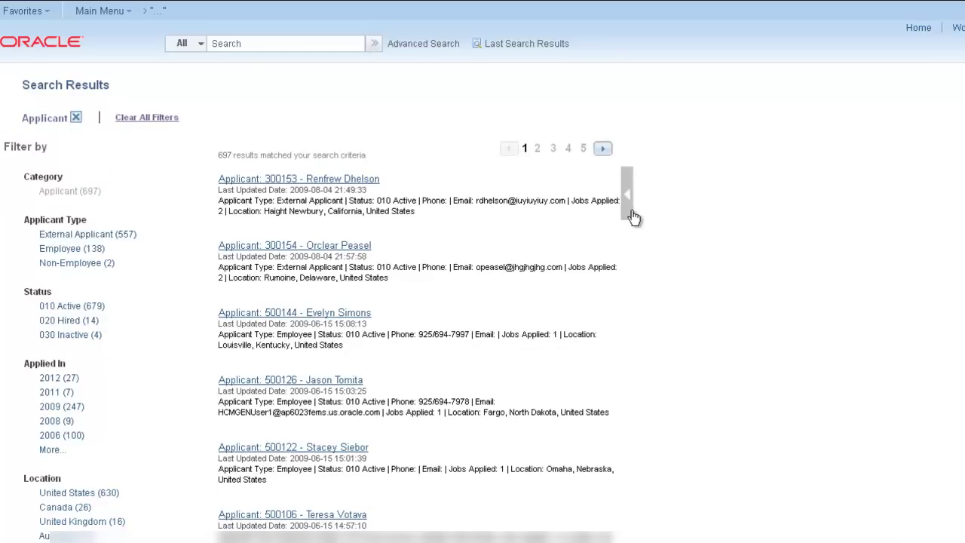
Preview Change Applicant Status from the first applicant's related actions, then close it.
click(626, 194)
click(592, 273)
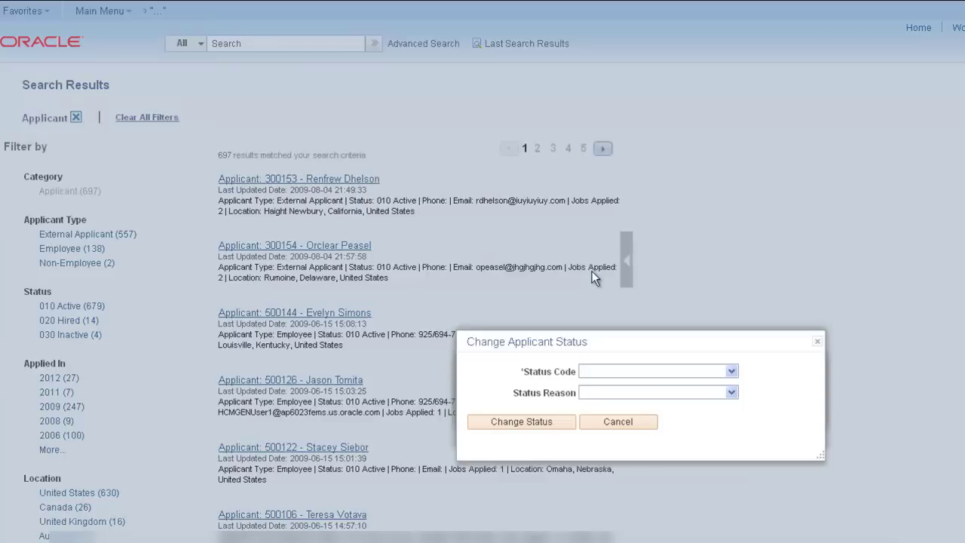
click(819, 342)
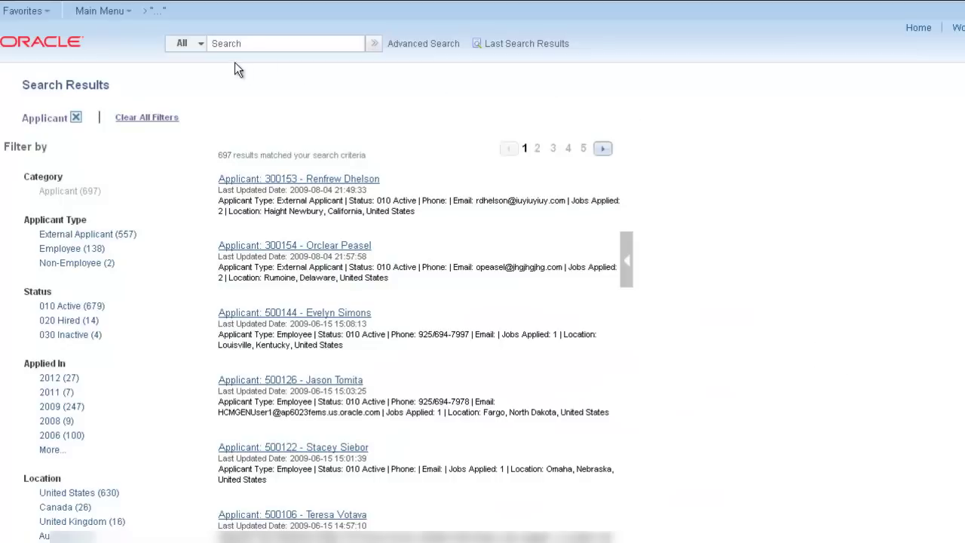
click(202, 48)
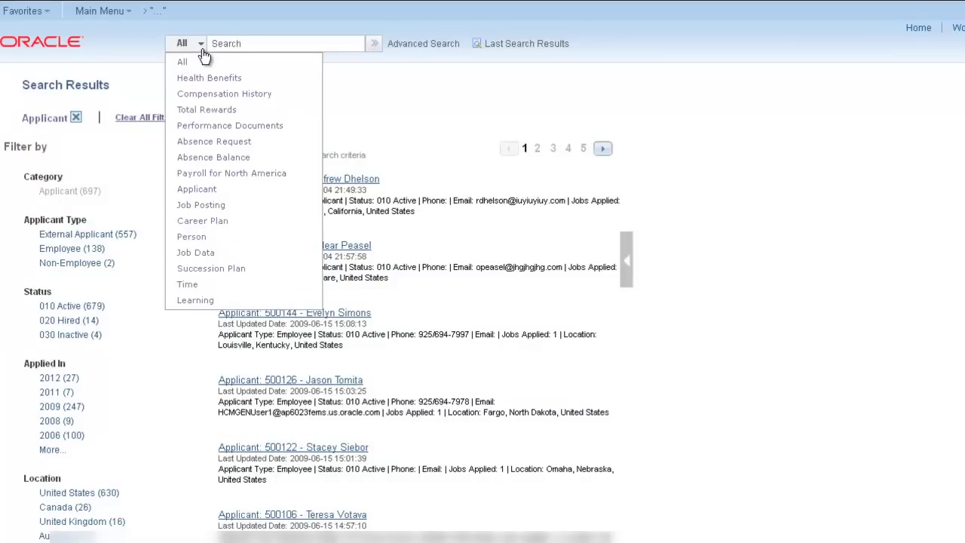
Search Job Data for 'Finance', open the first job record, then return to the search page.
click(231, 245)
click(236, 44)
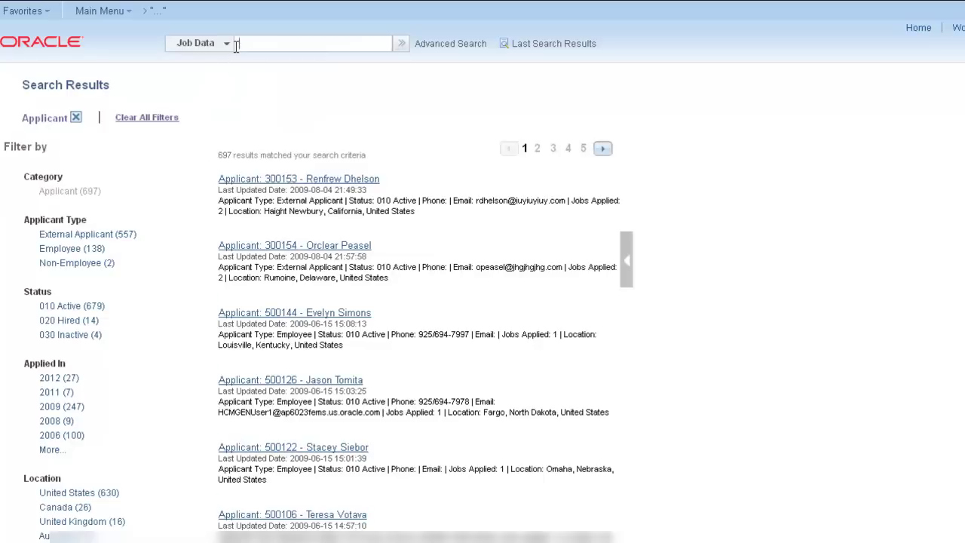
text(Finance)
click(401, 44)
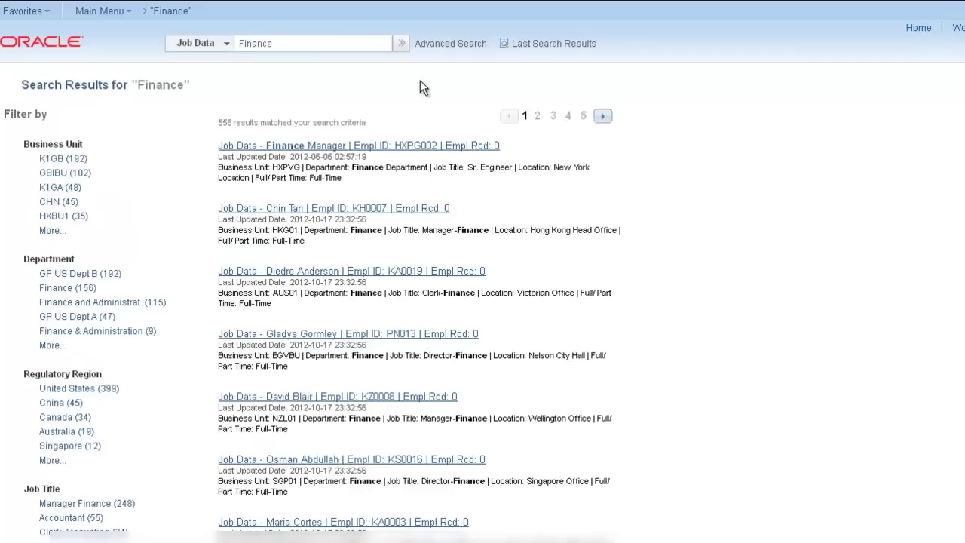
click(405, 149)
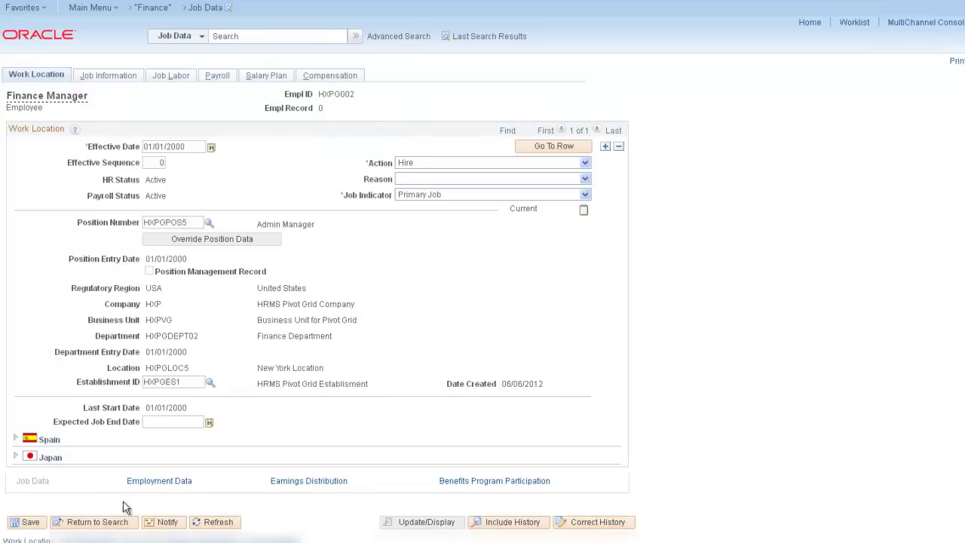
click(97, 522)
Clear the criteria, keyword-search Job Data for 'Finance', and show the 558 results as a list.
click(75, 314)
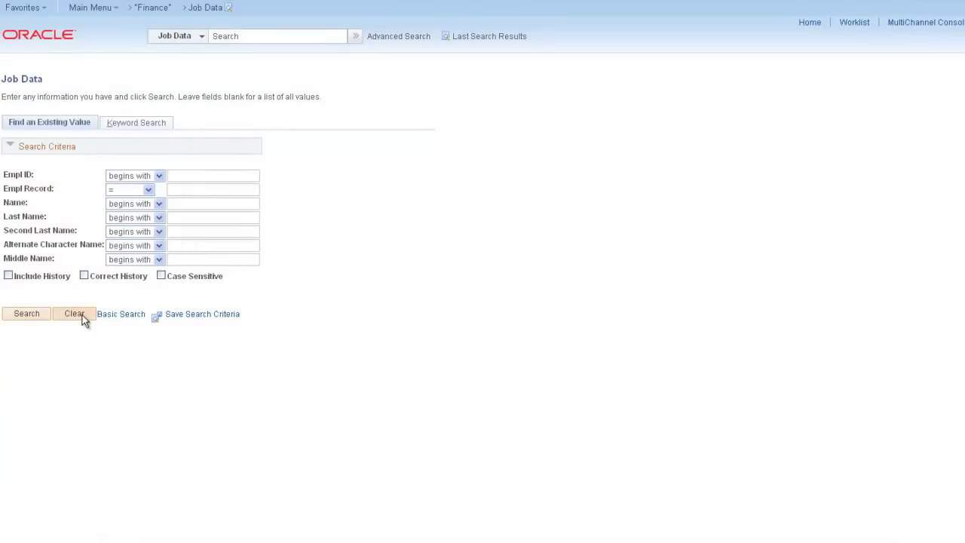
click(108, 128)
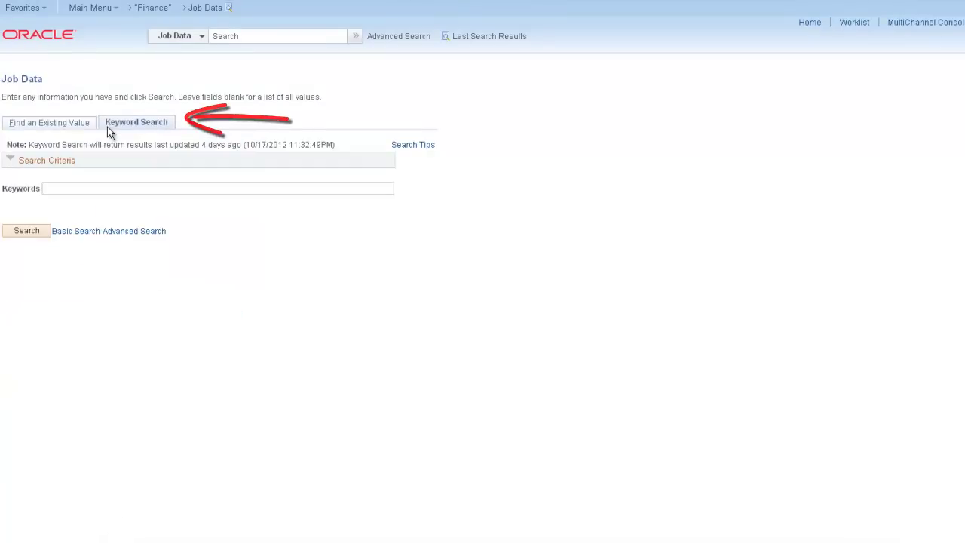
click(45, 190)
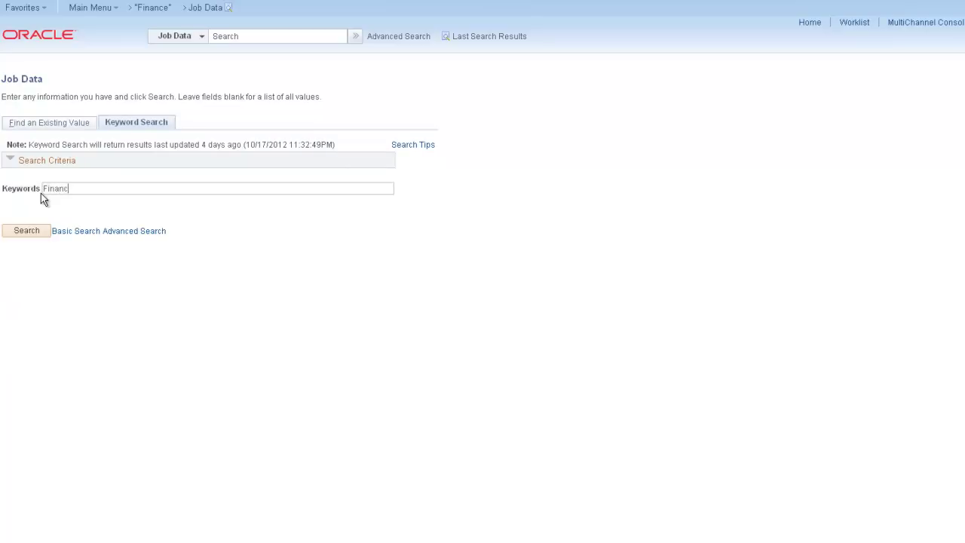
click(28, 234)
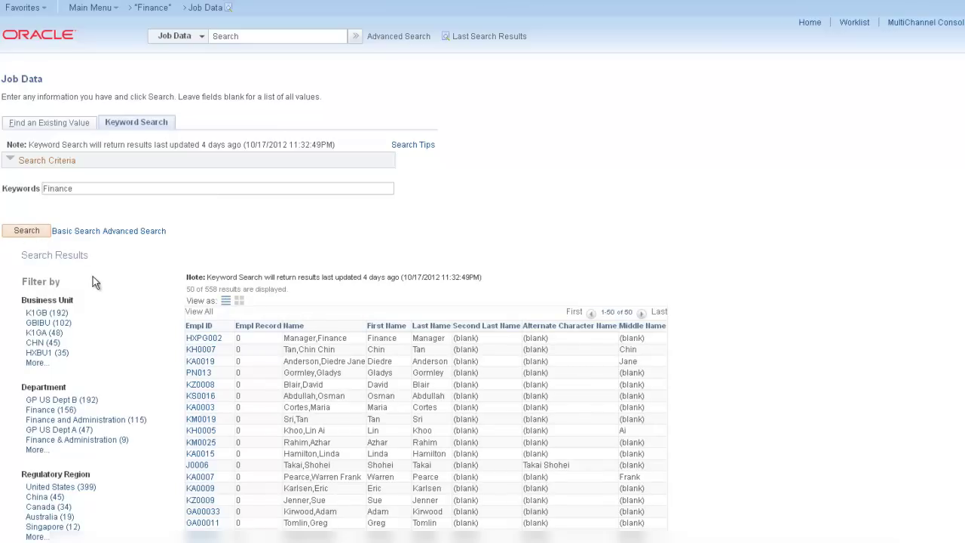
click(225, 305)
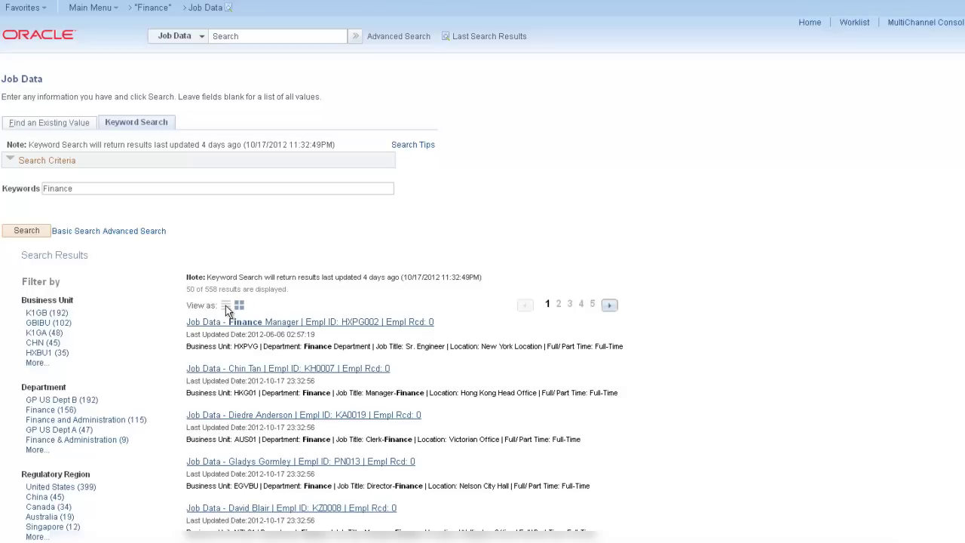